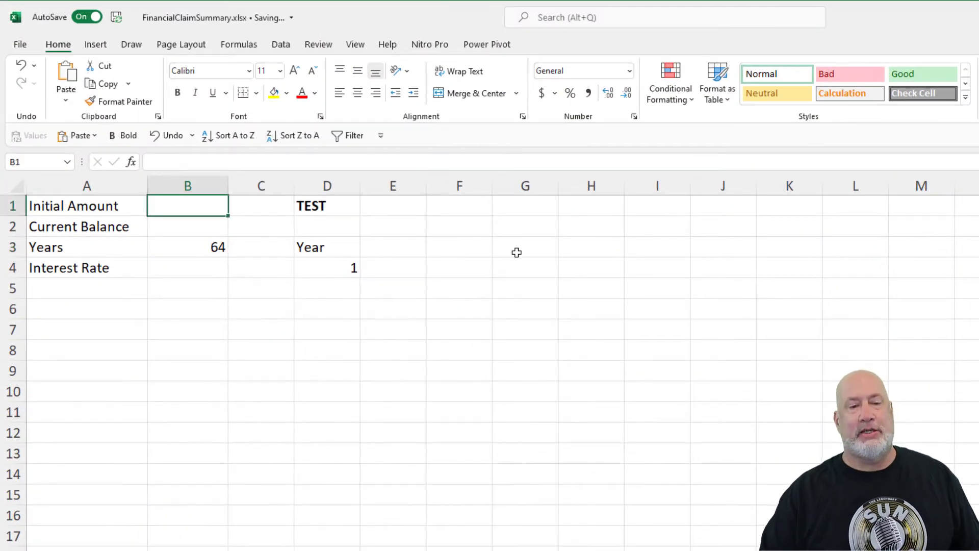
- Enter 3.35 as the initial amount and 335 as the current balance, both in Accounting format
{"action": "type", "text": "3.35"}
{"action": "key", "text": "Return"}
{"action": "type", "text": "335"}
{"action": "key", "text": "Return"}
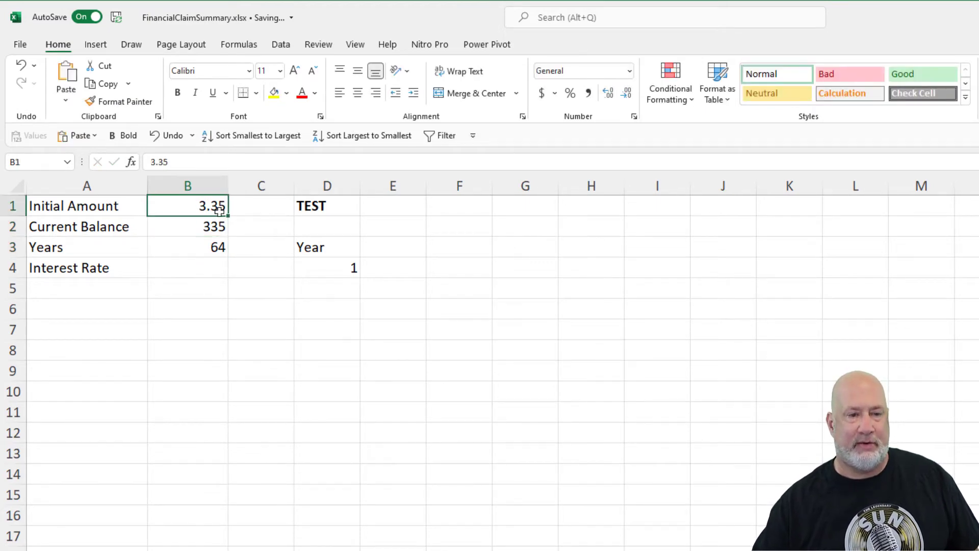
{"action": "left_click_drag", "start_coordinate": [218, 206], "coordinate": [217, 224]}
{"action": "left_click", "coordinate": [545, 95]}
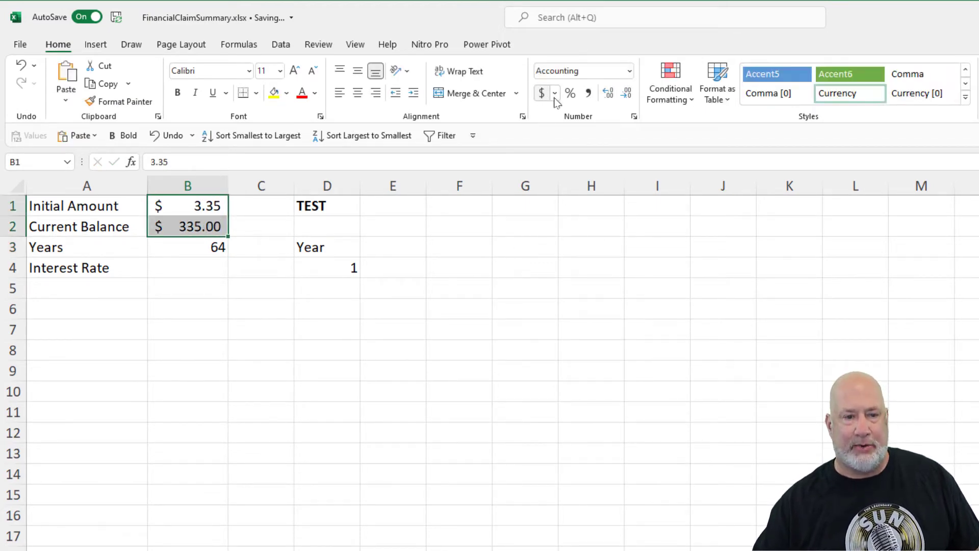
- Change the Years value in B3 from 64 to 68
{"action": "left_click", "coordinate": [197, 249]}
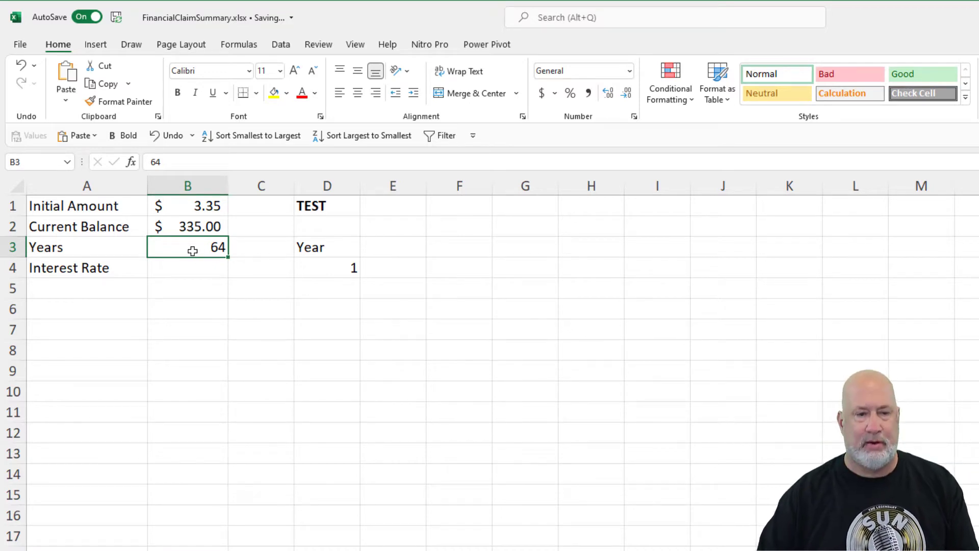
{"action": "key", "text": "Down"}
{"action": "left_click", "coordinate": [192, 251]}
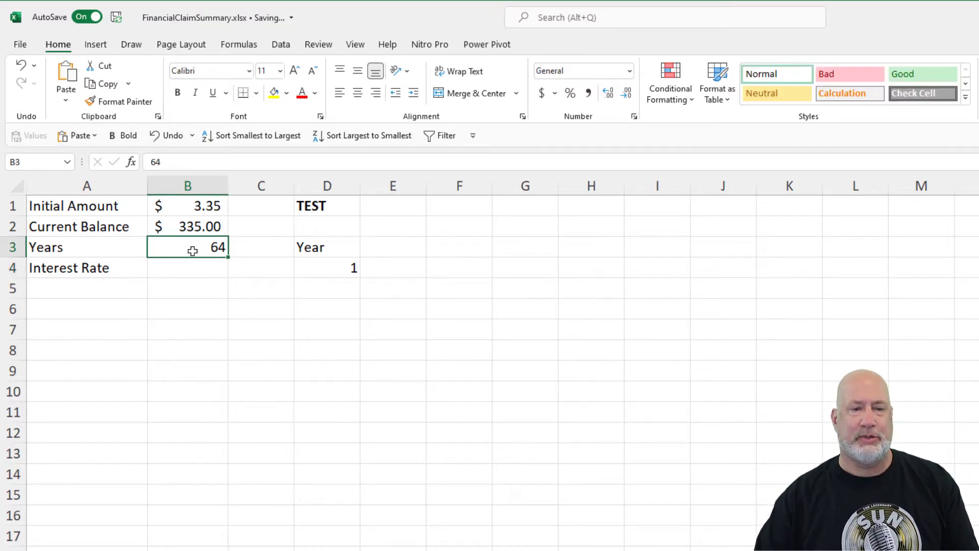
{"action": "type", "text": "68"}
{"action": "key", "text": "Return"}
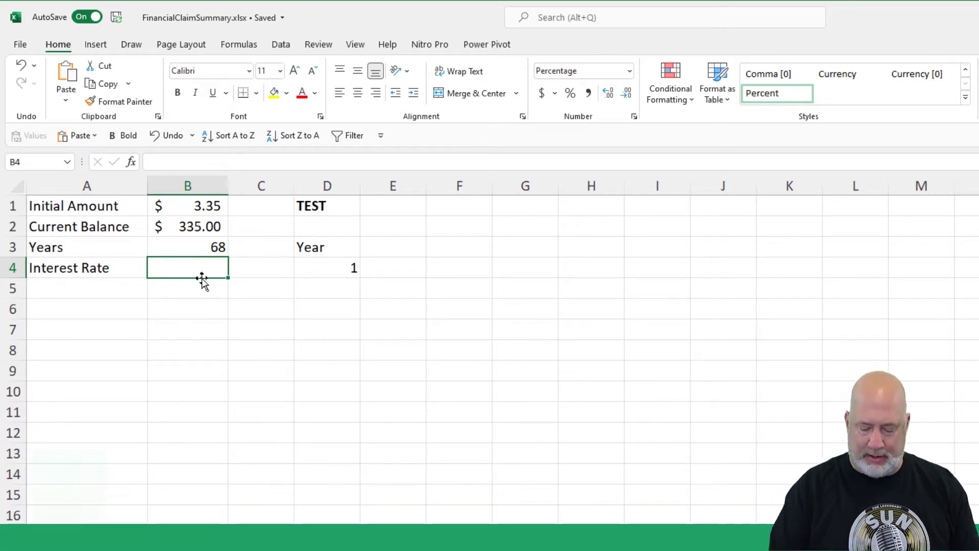
- Enter =RATE(B3,,-B1,B2) in B4, returning a 7.007% interest rate
{"action": "type", "text": "=rate"}
{"action": "key", "text": "Tab"}
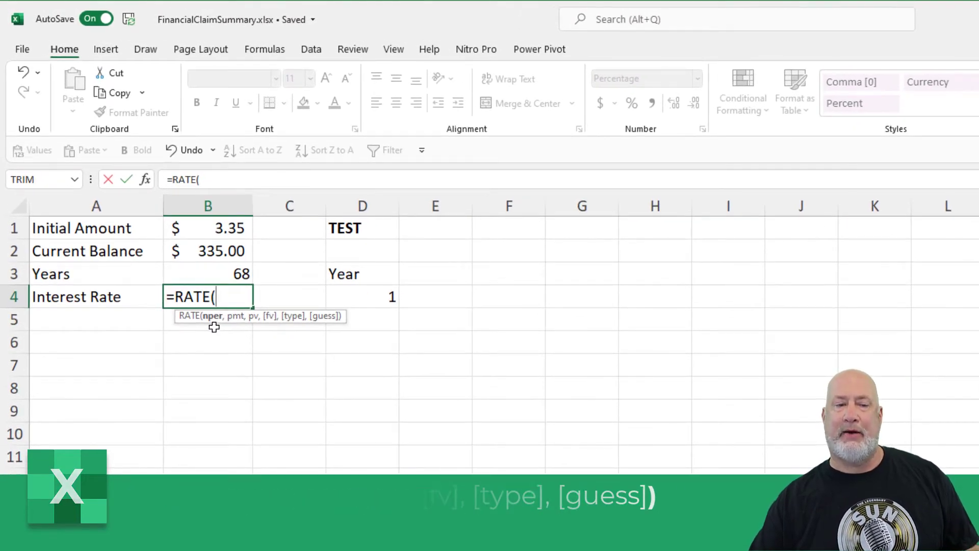
{"action": "left_click", "coordinate": [218, 276]}
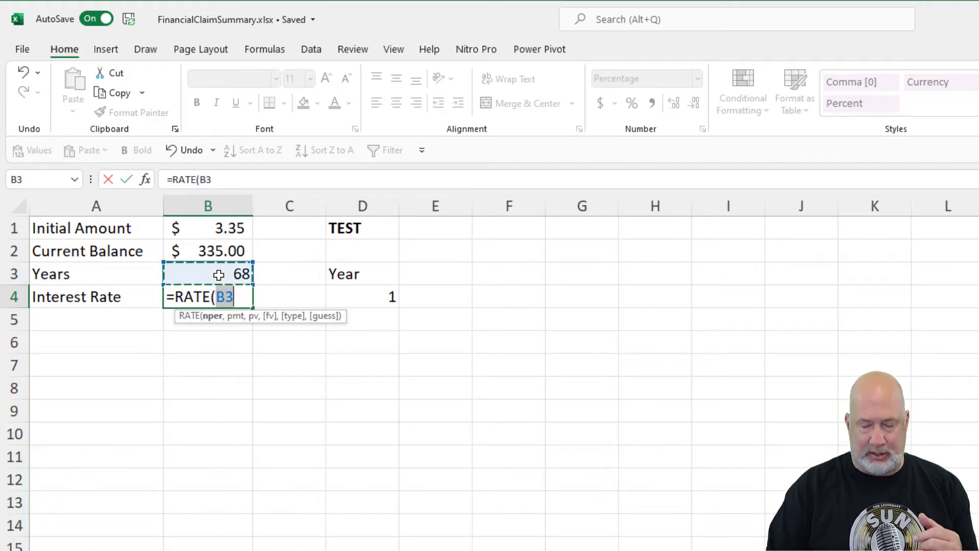
{"action": "type", "text": ","}
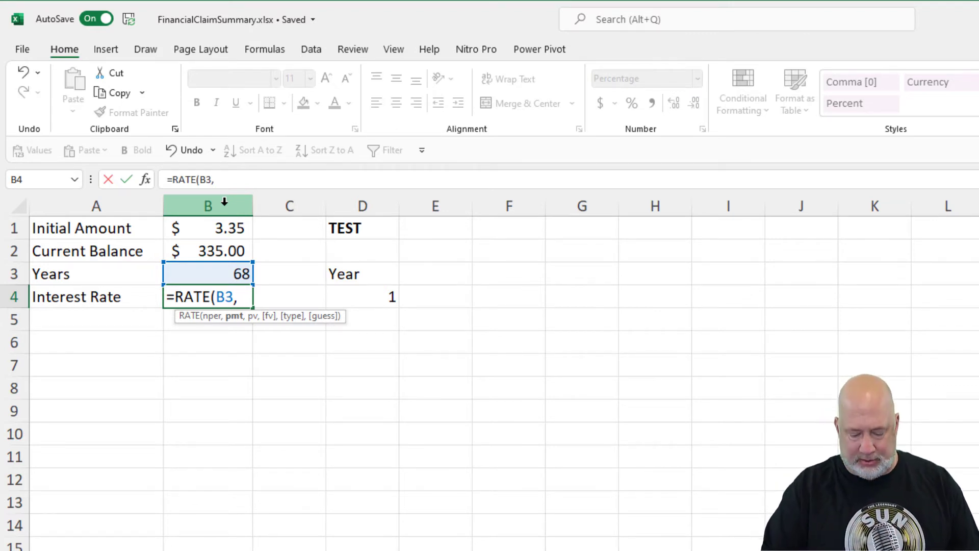
{"action": "type", "text": ",-"}
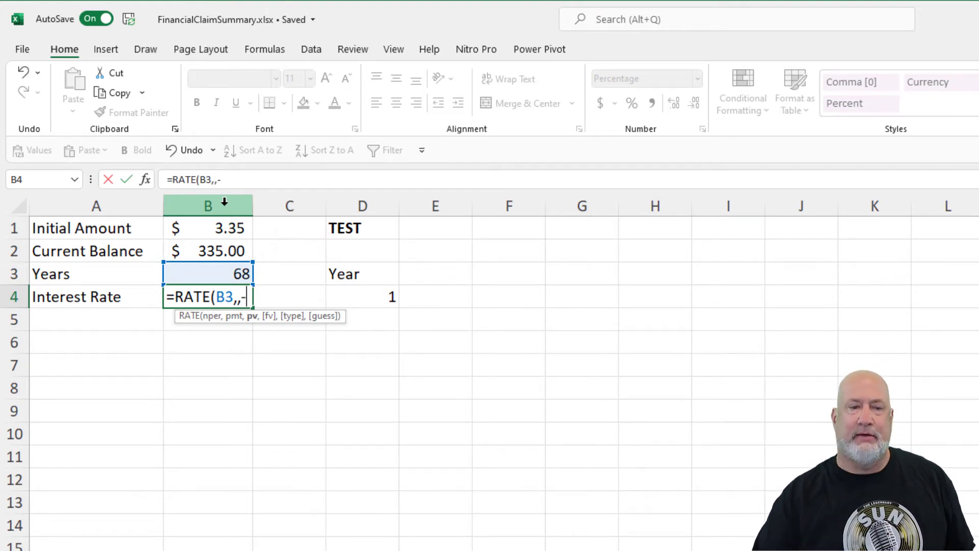
{"action": "left_click", "coordinate": [191, 229]}
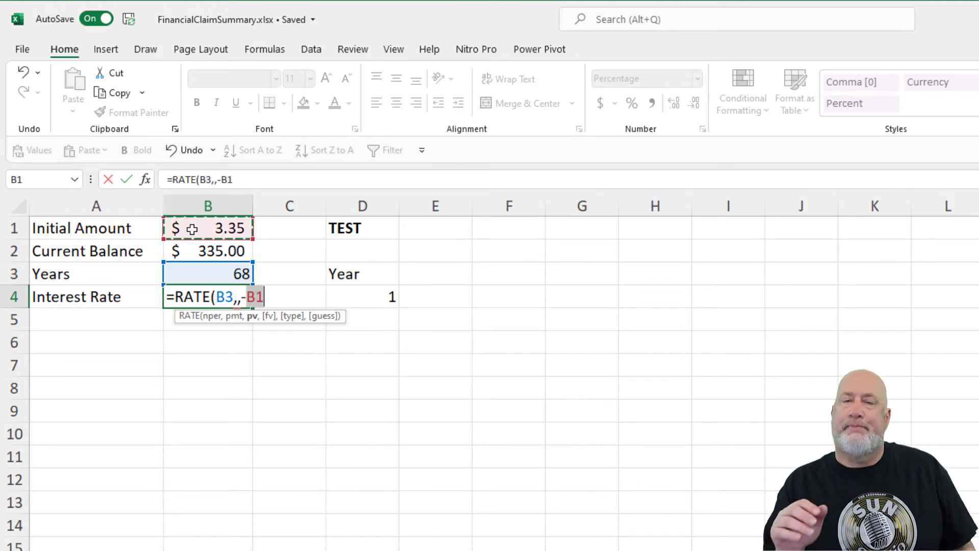
{"action": "type", "text": ","}
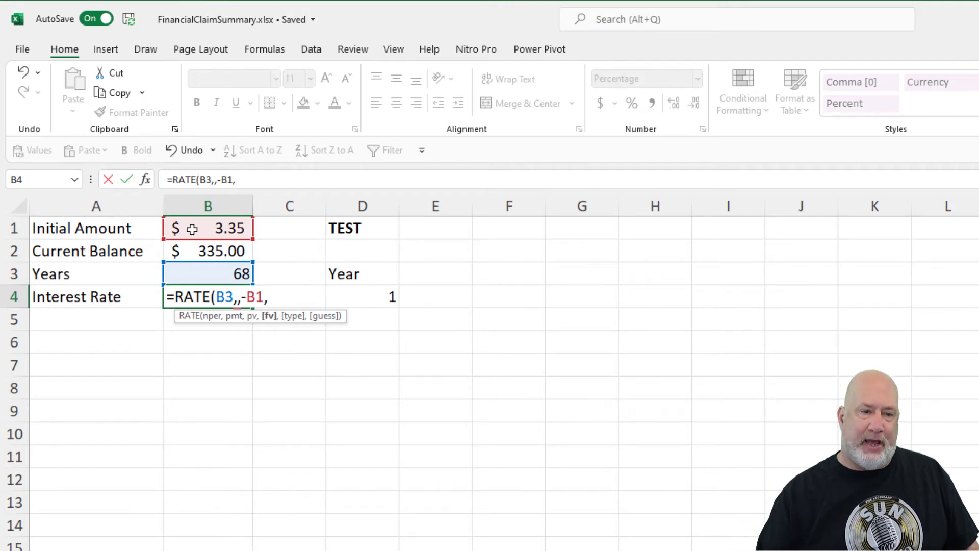
{"action": "left_click", "coordinate": [209, 250]}
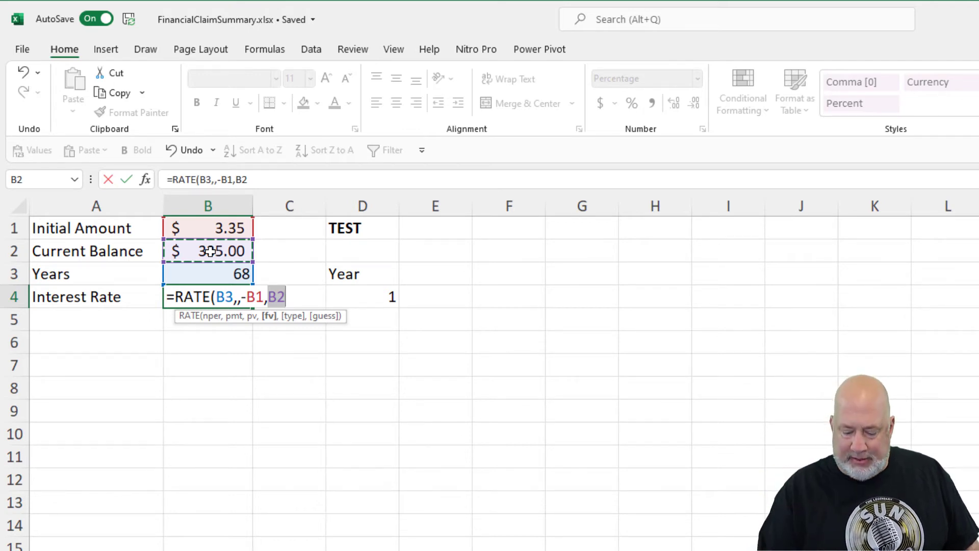
{"action": "key", "text": "Return"}
{"action": "key", "text": "Up"}
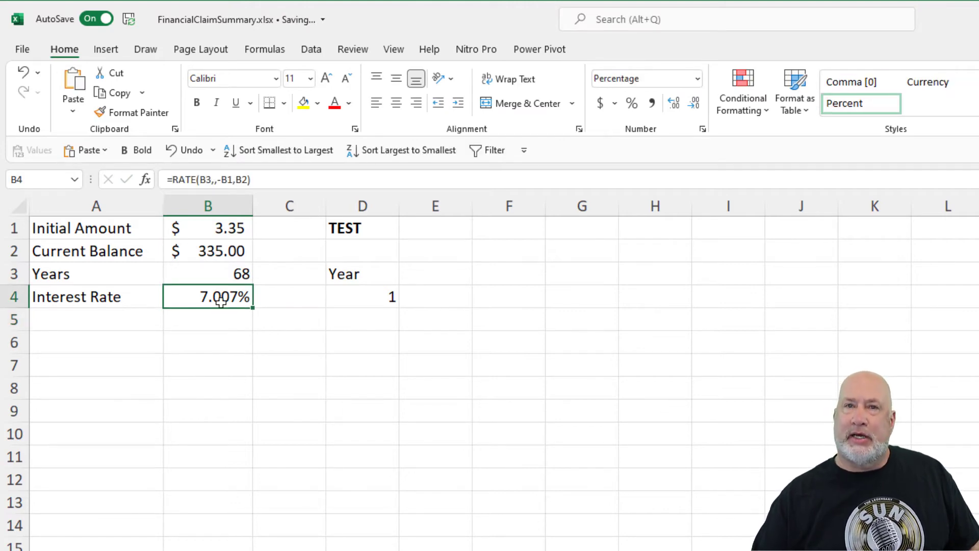
{"action": "left_click", "coordinate": [365, 231]}
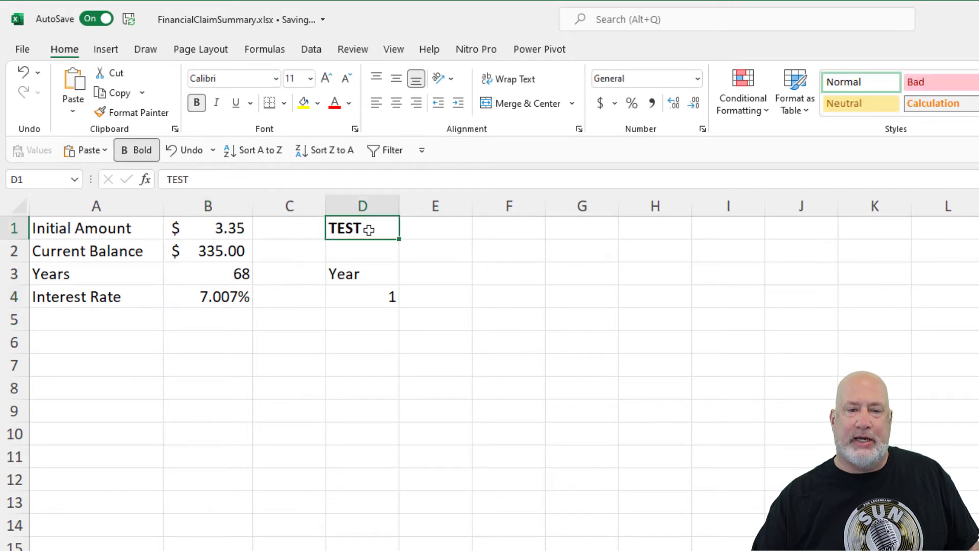
{"action": "left_click", "coordinate": [360, 272]}
{"action": "left_click", "coordinate": [376, 300]}
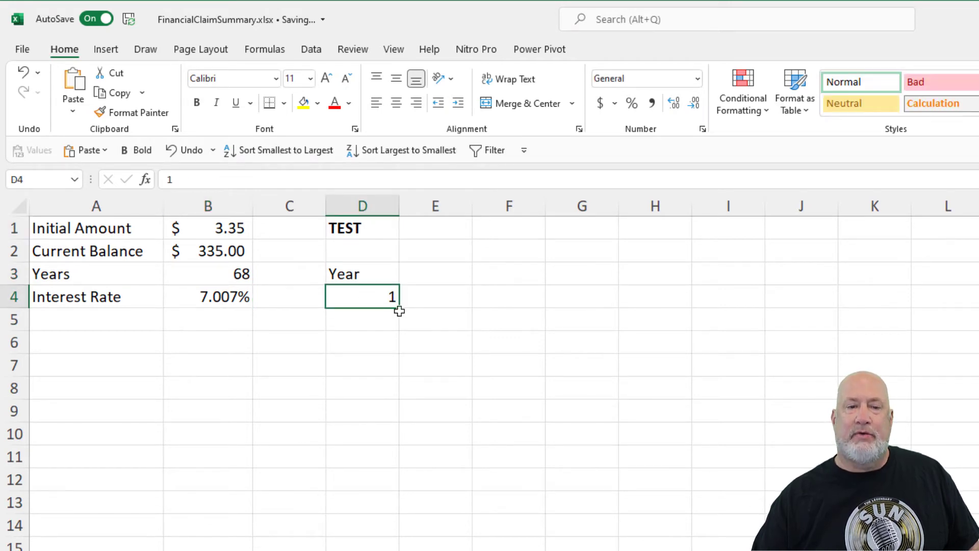
{"action": "left_click_drag", "start_coordinate": [400, 310], "coordinate": [409, 428]}
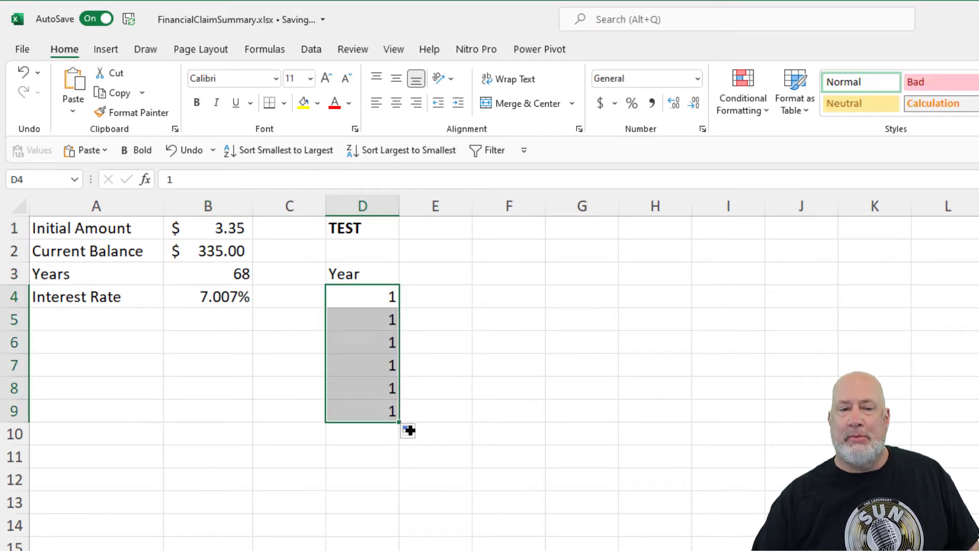
{"action": "left_click", "coordinate": [22, 72]}
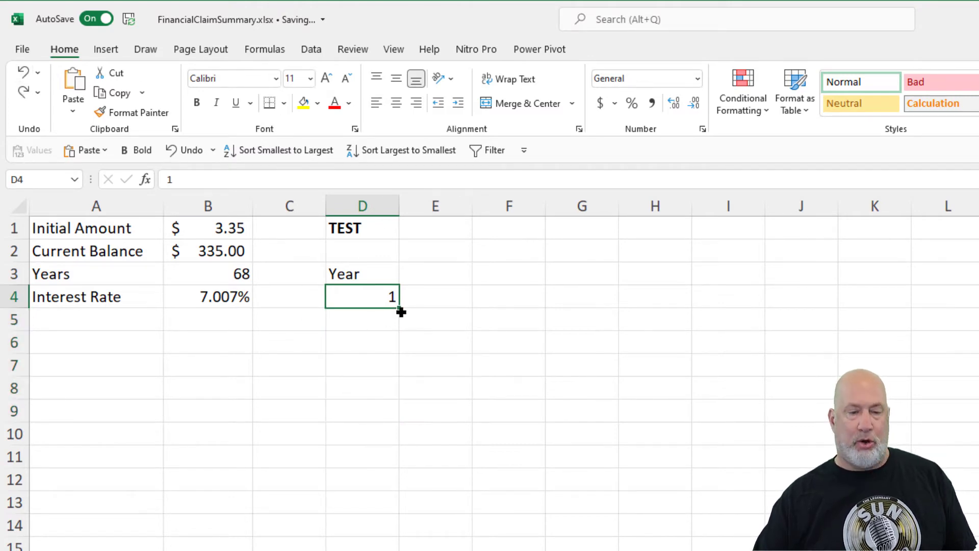
{"action": "left_click_drag", "start_coordinate": [400, 311], "coordinate": [411, 438]}
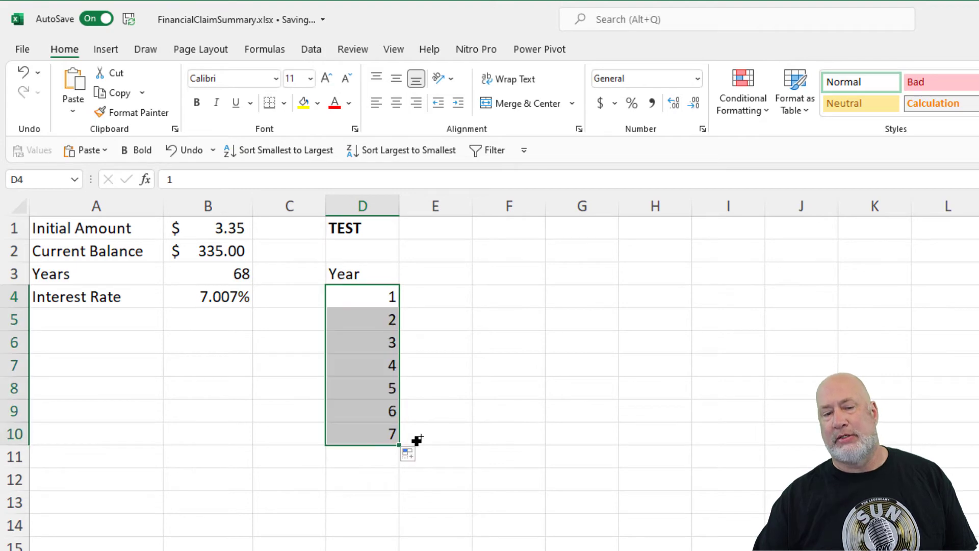
{"action": "left_click", "coordinate": [23, 72]}
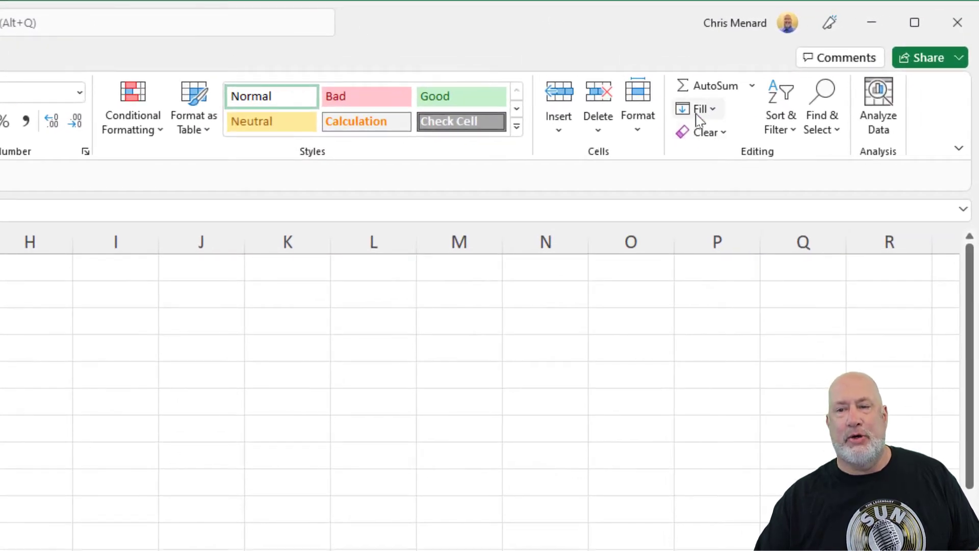
- Fill a 1-to-68 year series down column D to row 71, then check both ends
{"action": "left_click", "coordinate": [700, 109]}
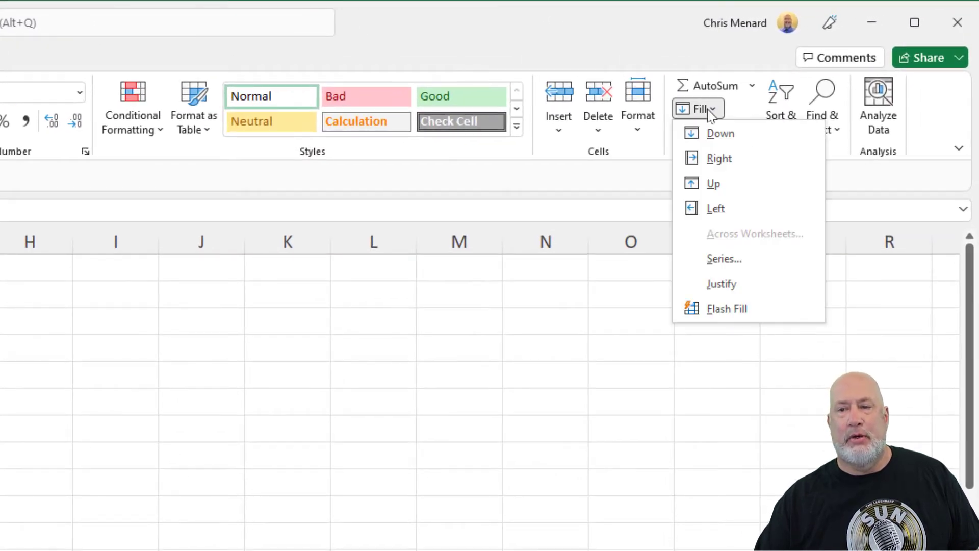
{"action": "left_click", "coordinate": [710, 261]}
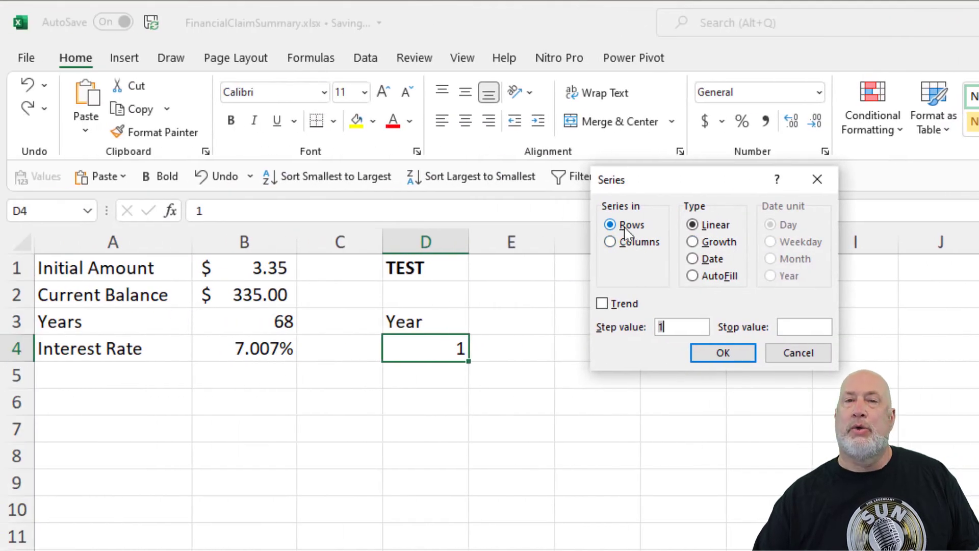
{"action": "left_click", "coordinate": [621, 245]}
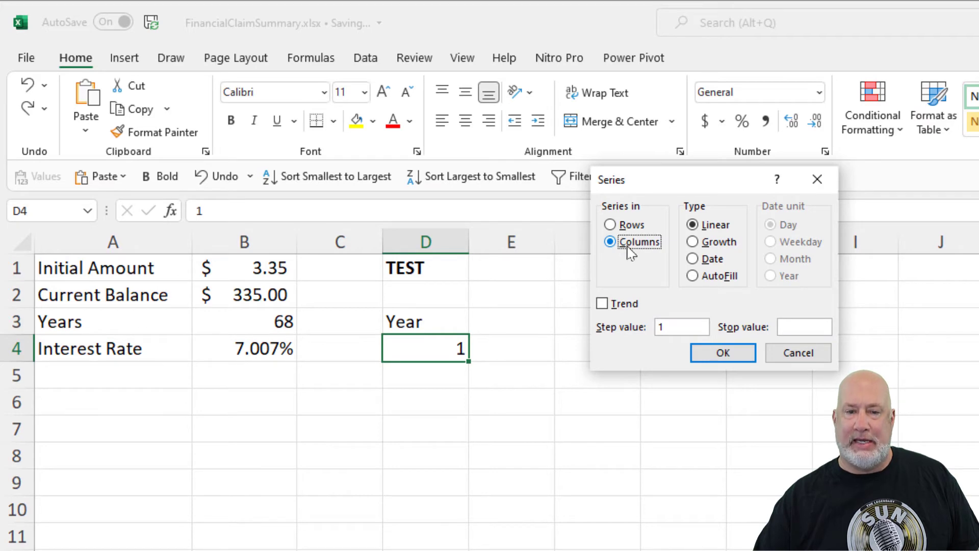
{"action": "left_click", "coordinate": [794, 329]}
{"action": "type", "text": "68"}
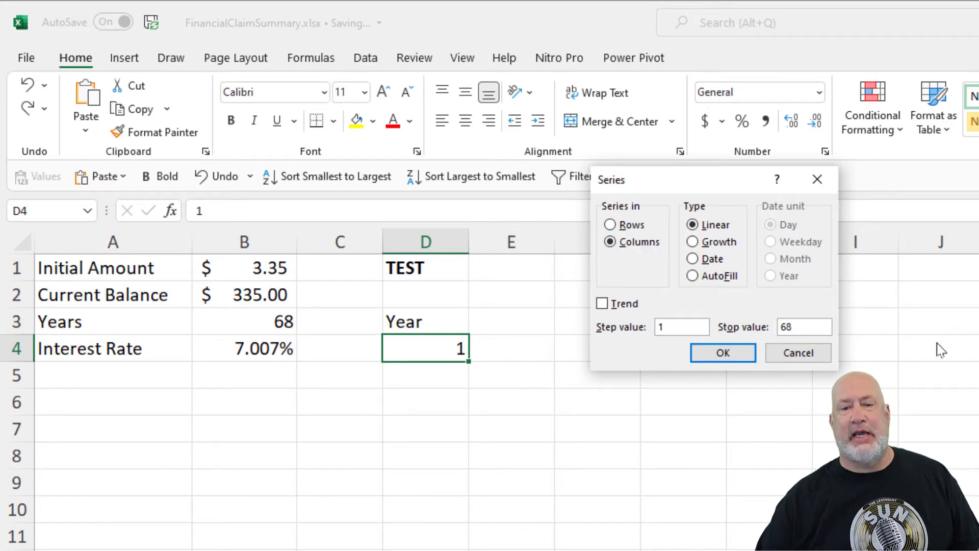
{"action": "left_click", "coordinate": [748, 357]}
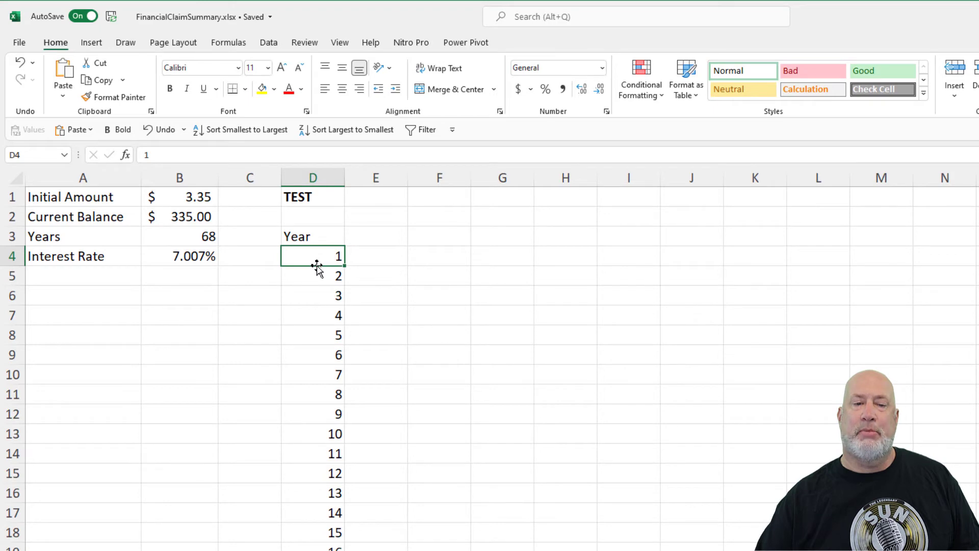
{"action": "key", "text": "ctrl+Down"}
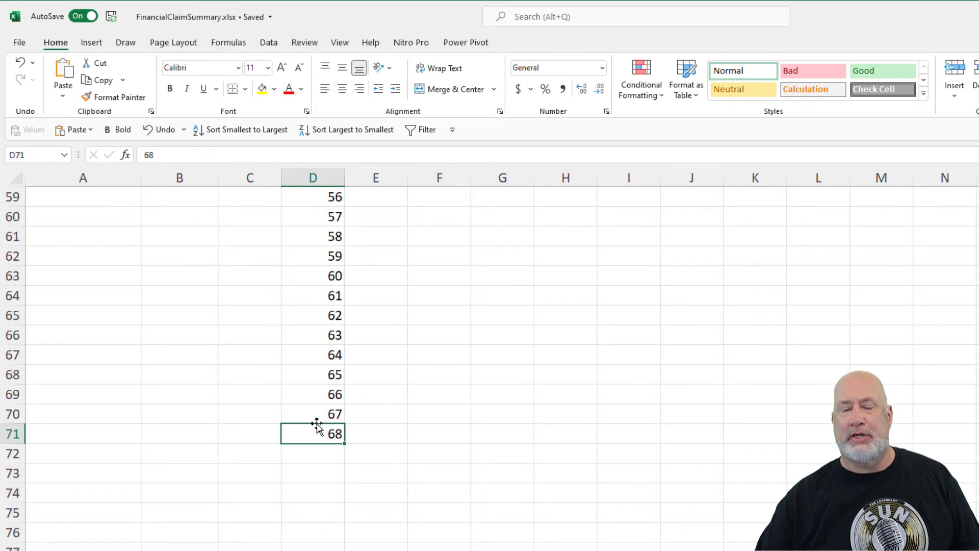
{"action": "key", "text": "ctrl+Up"}
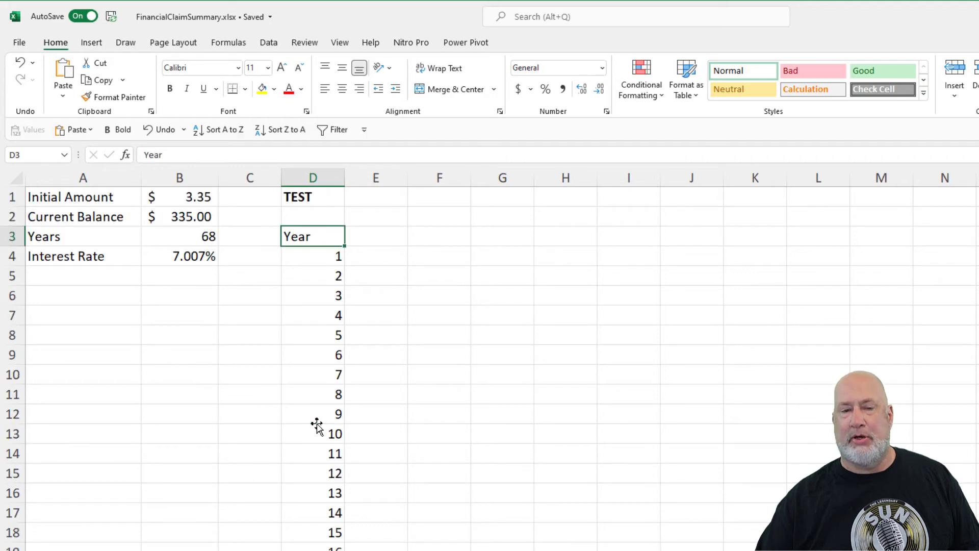
- Link E3 to the initial amount with =B1, showing 3.35
{"action": "left_click", "coordinate": [383, 245]}
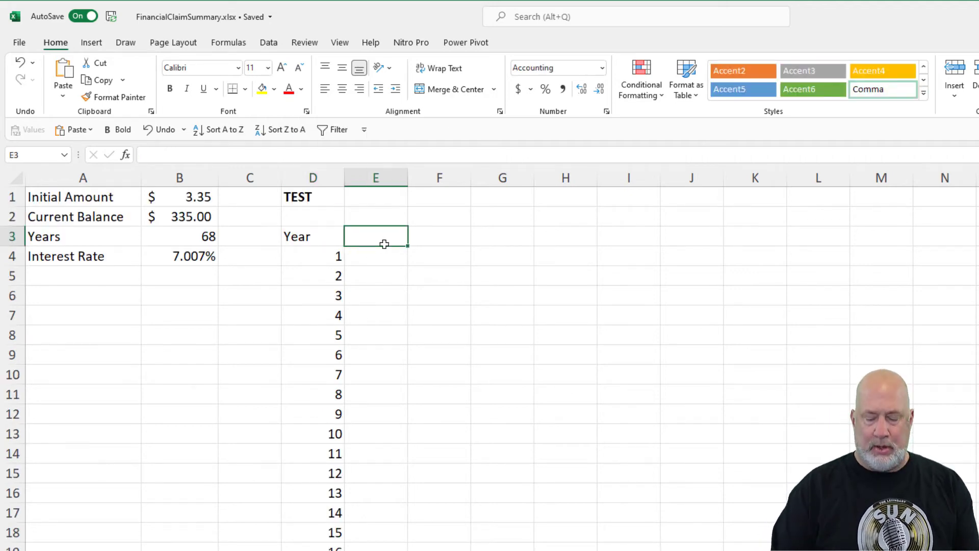
{"action": "type", "text": "="}
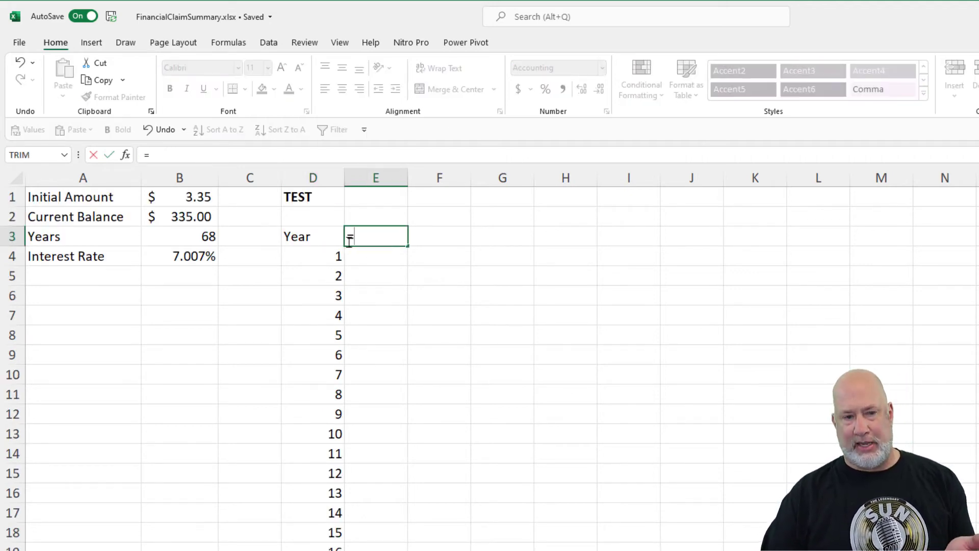
{"action": "left_click", "coordinate": [188, 196]}
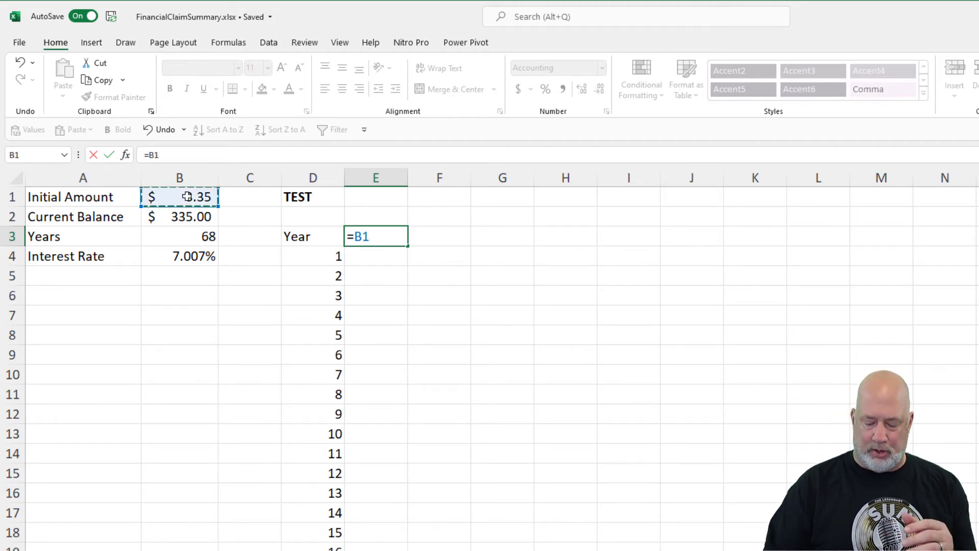
{"action": "key", "text": "Return"}
{"action": "key", "text": "Up"}
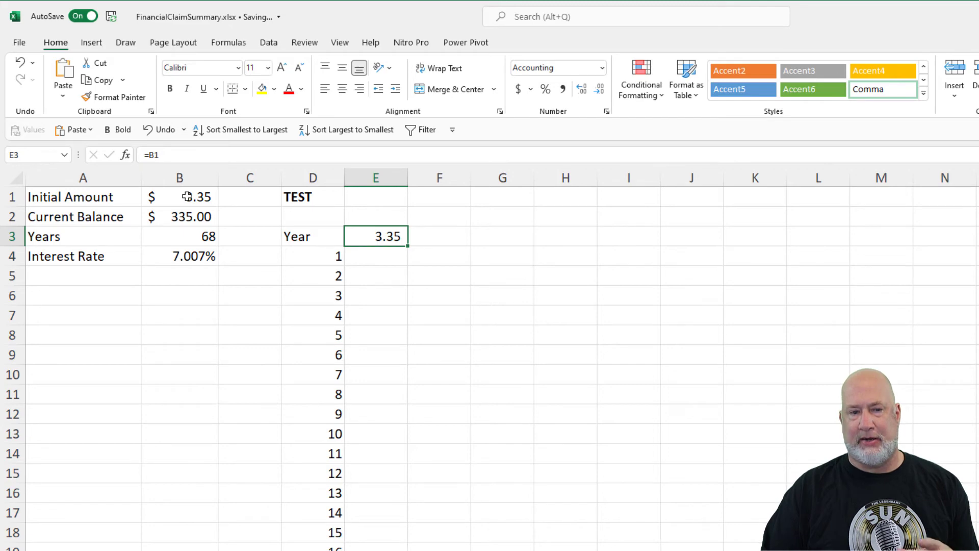
{"action": "key", "text": "Down"}
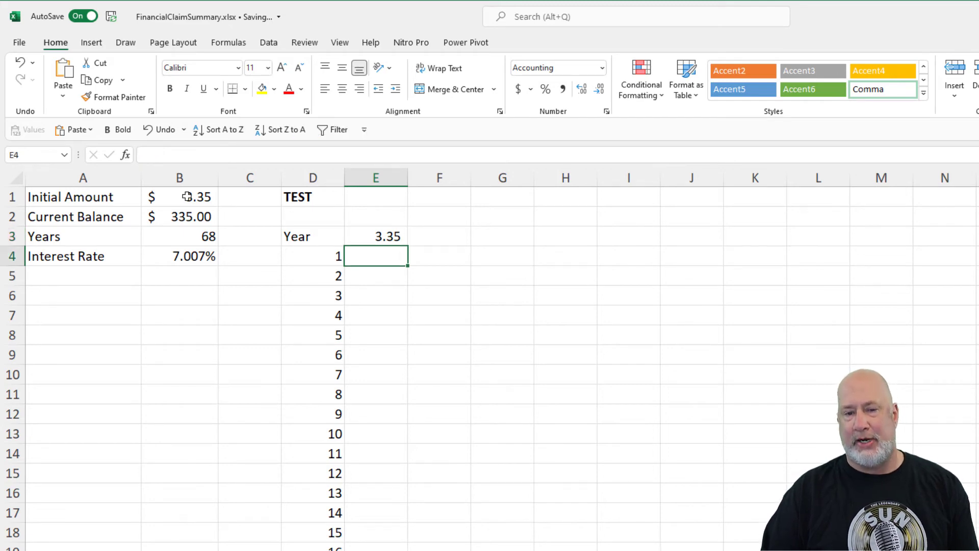
- Enter =E3*(1+$B$4) in E4 so year 1's balance grows to 3.58
{"action": "type", "text": "="}
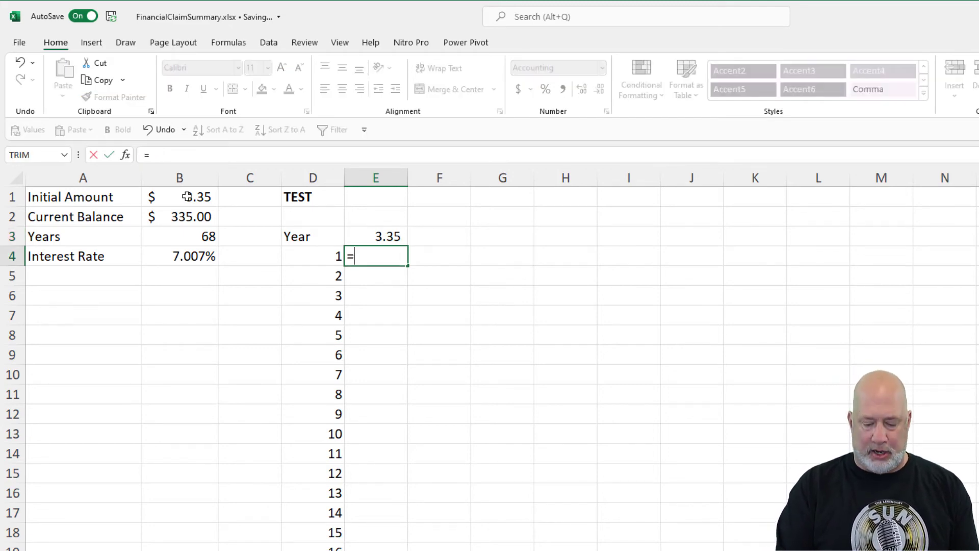
{"action": "key", "text": "Up"}
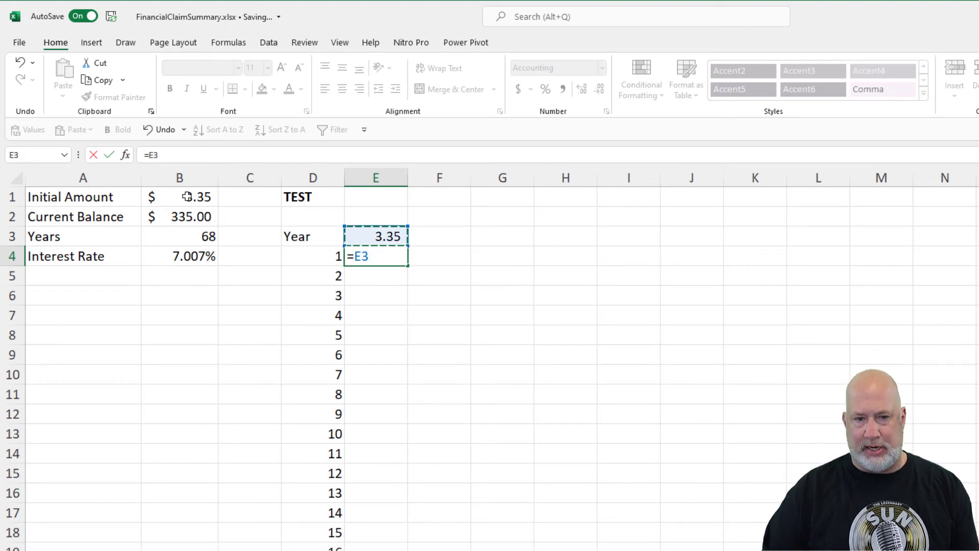
{"action": "type", "text": "*"}
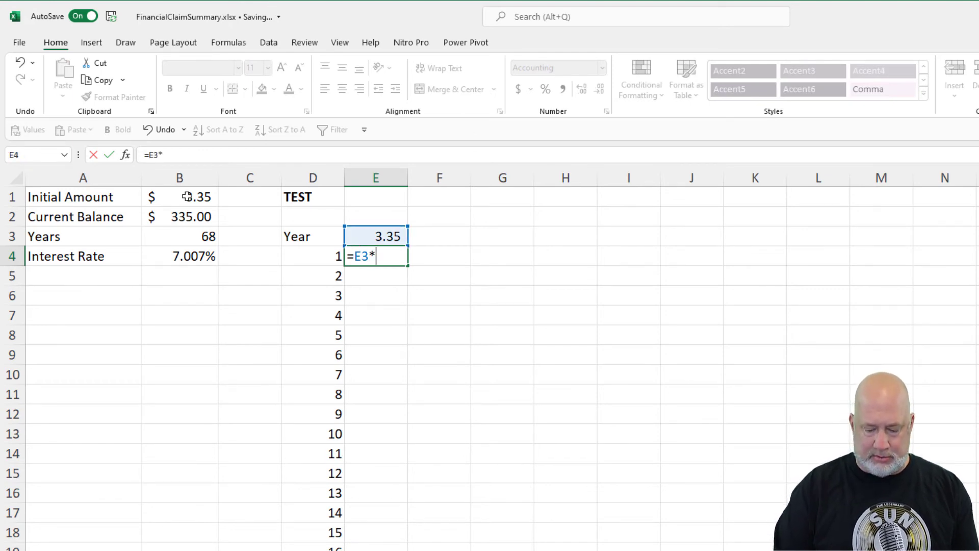
{"action": "type", "text": "(1+"}
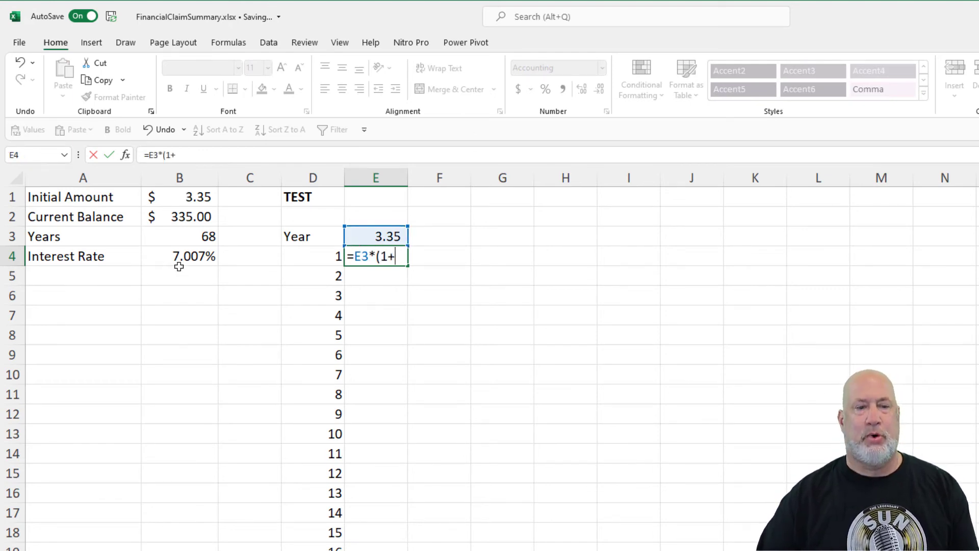
{"action": "left_click", "coordinate": [184, 257]}
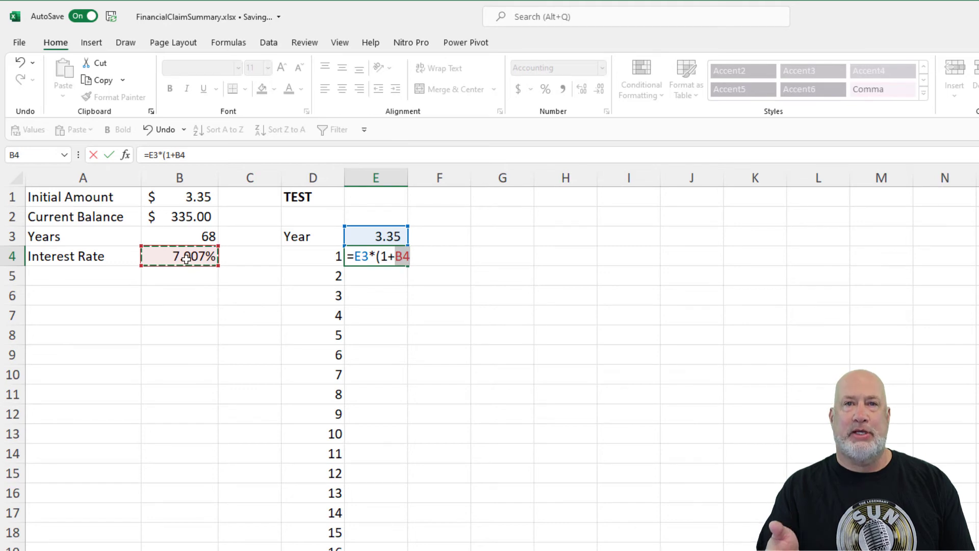
{"action": "key", "text": "F4"}
{"action": "type", "text": ")"}
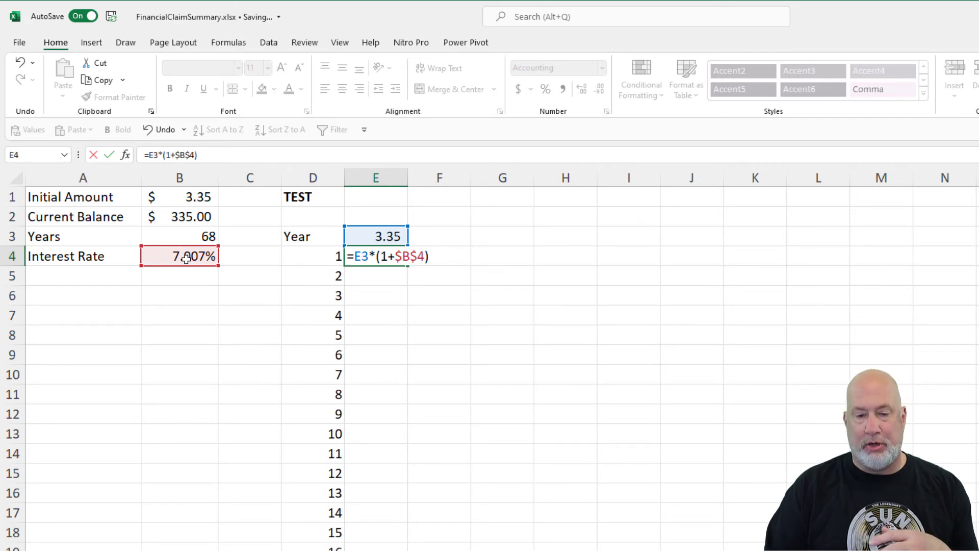
{"action": "key", "text": "ctrl+Return"}
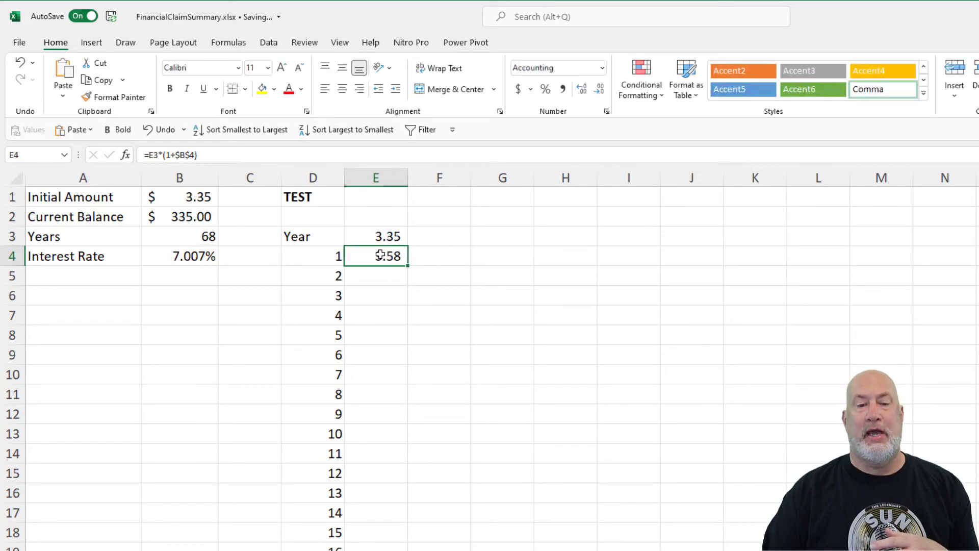
- Copy E4's growth formula down to E7, giving balances 3.84, 4.10 and 4.39
{"action": "left_click_drag", "start_coordinate": [408, 265], "coordinate": [409, 281]}
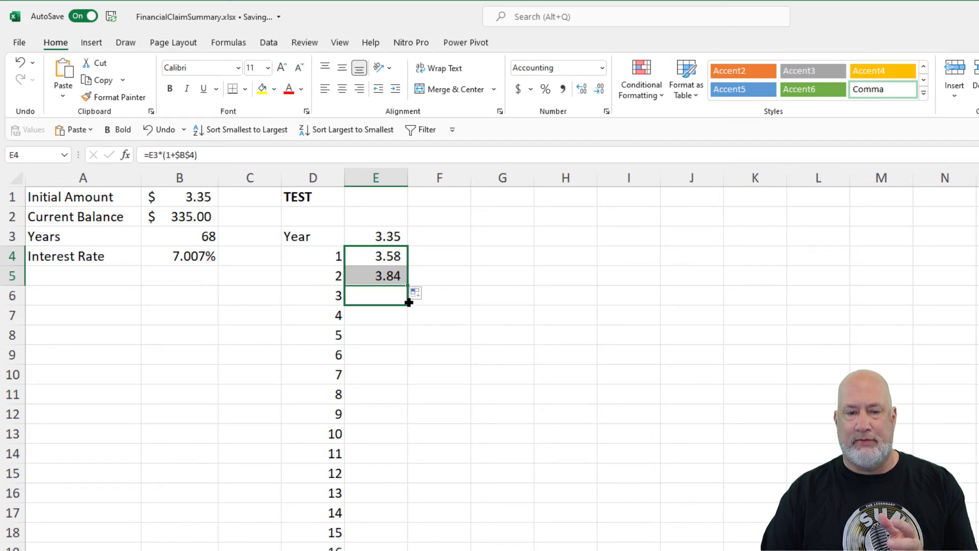
{"action": "left_click_drag", "start_coordinate": [407, 288], "coordinate": [409, 319]}
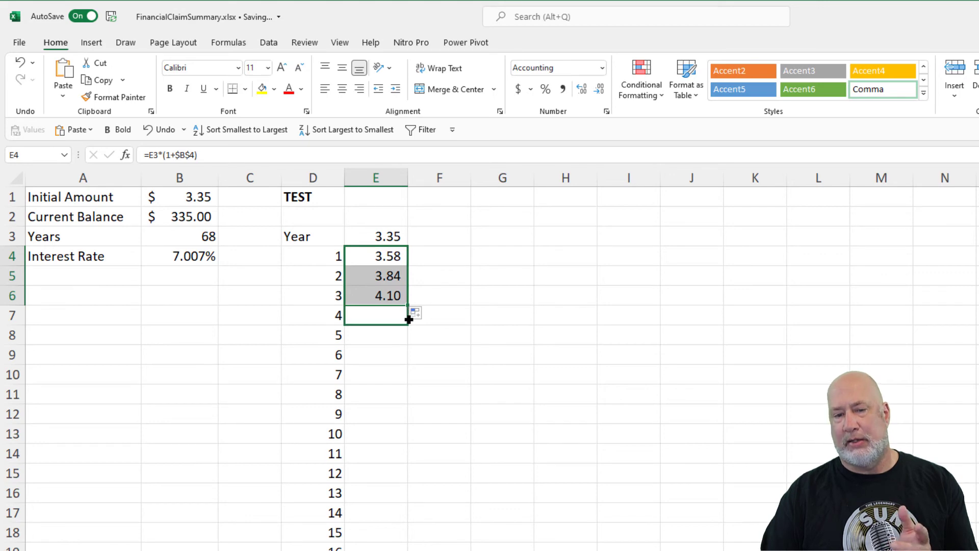
{"action": "left_click_drag", "start_coordinate": [408, 319], "coordinate": [409, 319]}
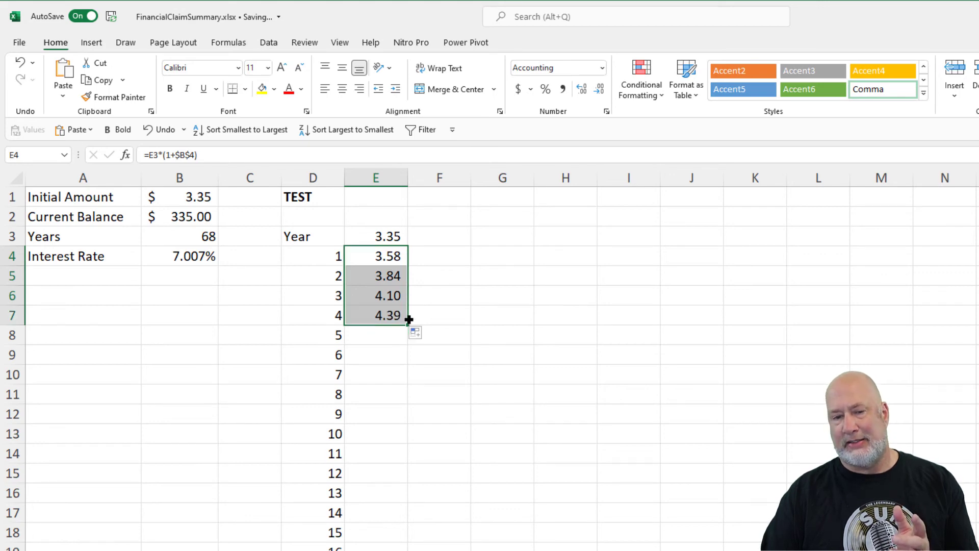
{"action": "left_click", "coordinate": [396, 316]}
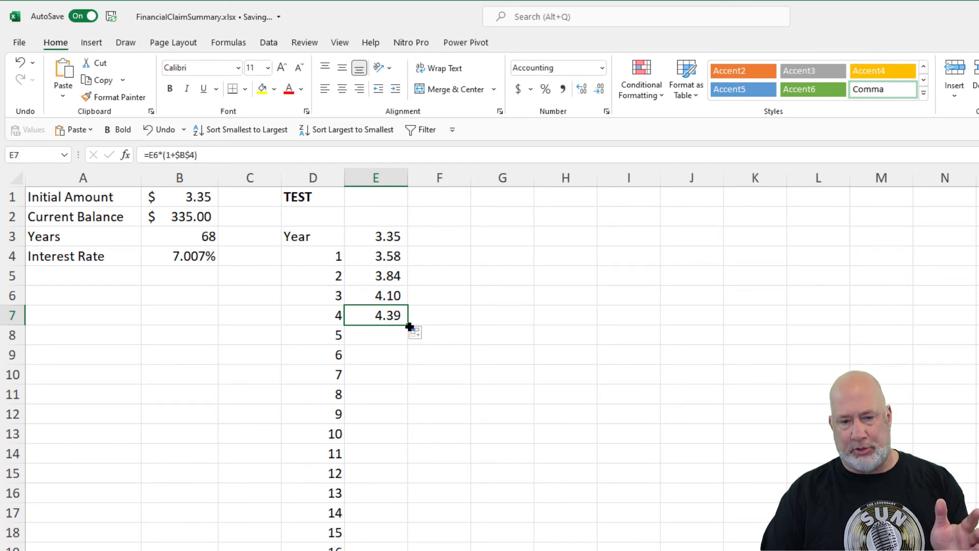
- Fill the growth formula down to E71 and confirm year 68 reaches 335.00
{"action": "double_click", "coordinate": [408, 325]}
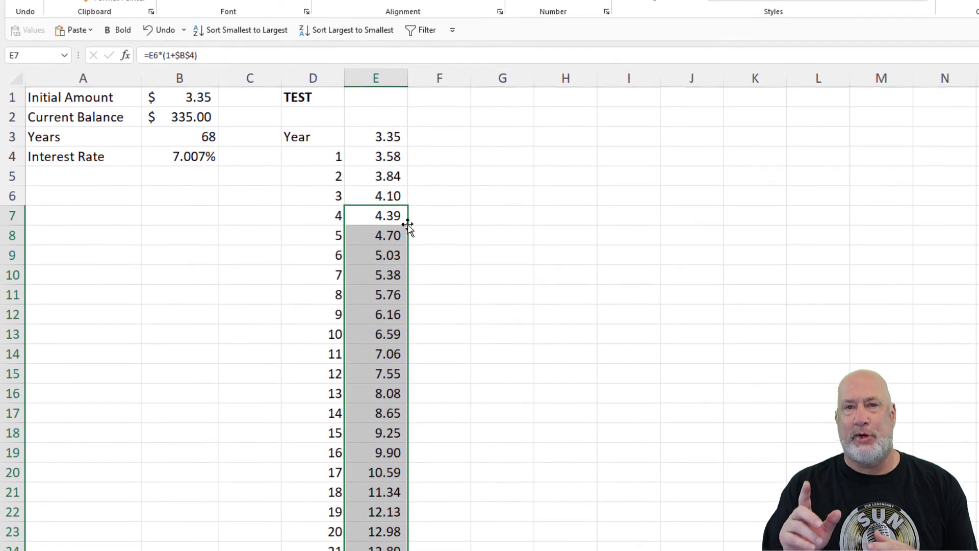
{"action": "left_click", "coordinate": [386, 199]}
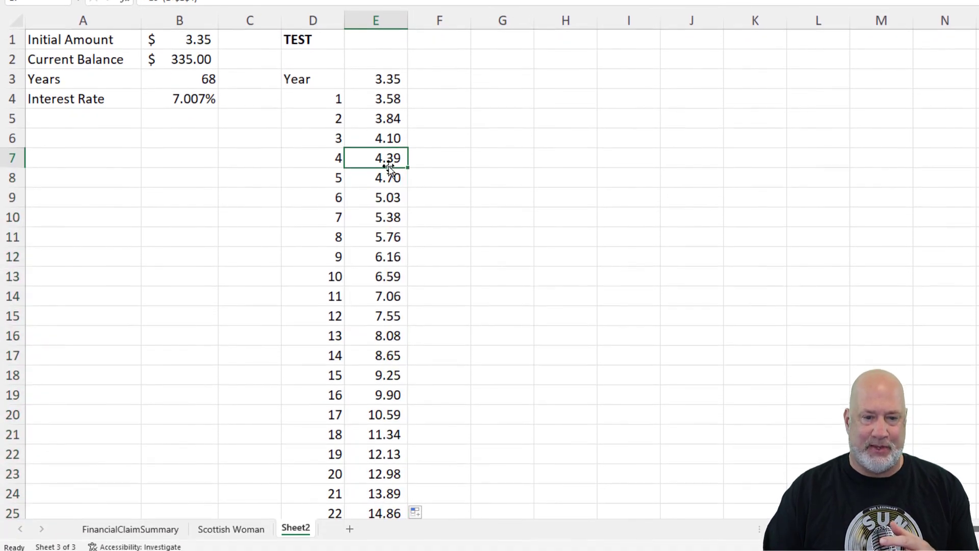
{"action": "double_click", "coordinate": [385, 164]}
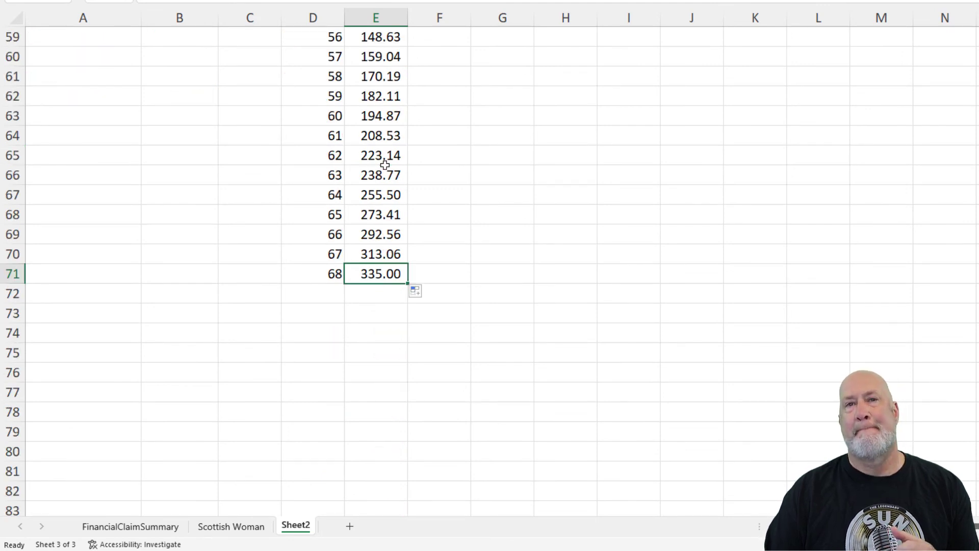
{"action": "double_click", "coordinate": [382, 263]}
{"action": "left_click", "coordinate": [204, 95]}
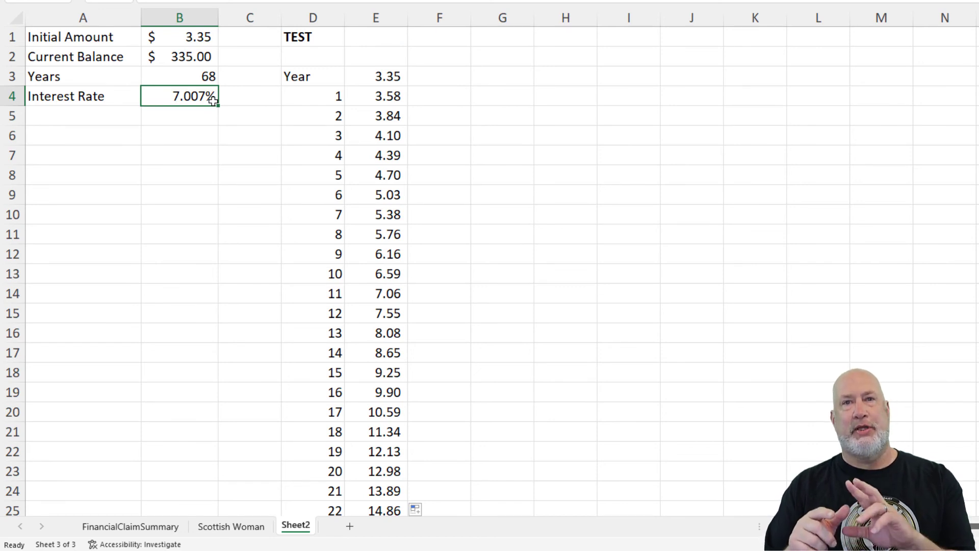
{"action": "left_click", "coordinate": [365, 70]}
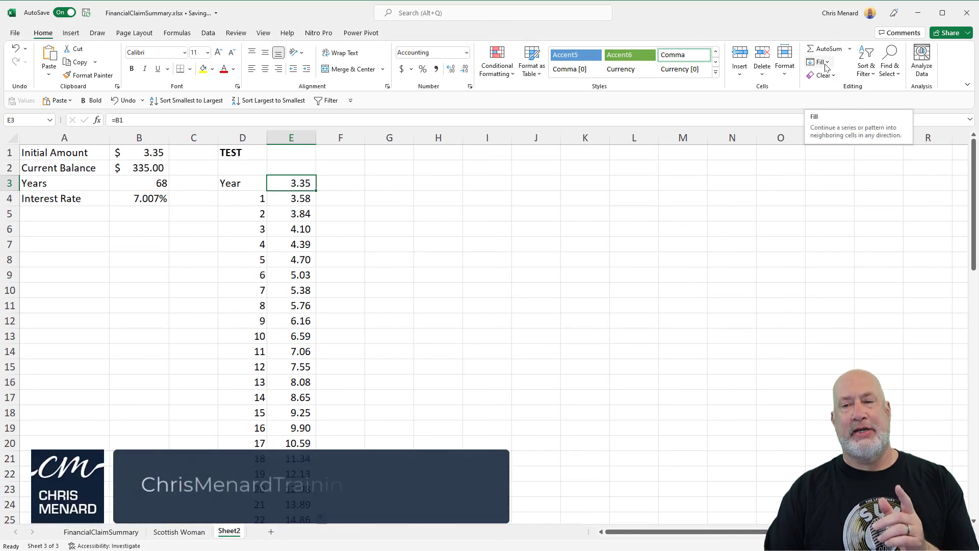
{"action": "left_click", "coordinate": [825, 63]}
{"action": "left_click", "coordinate": [825, 63]}
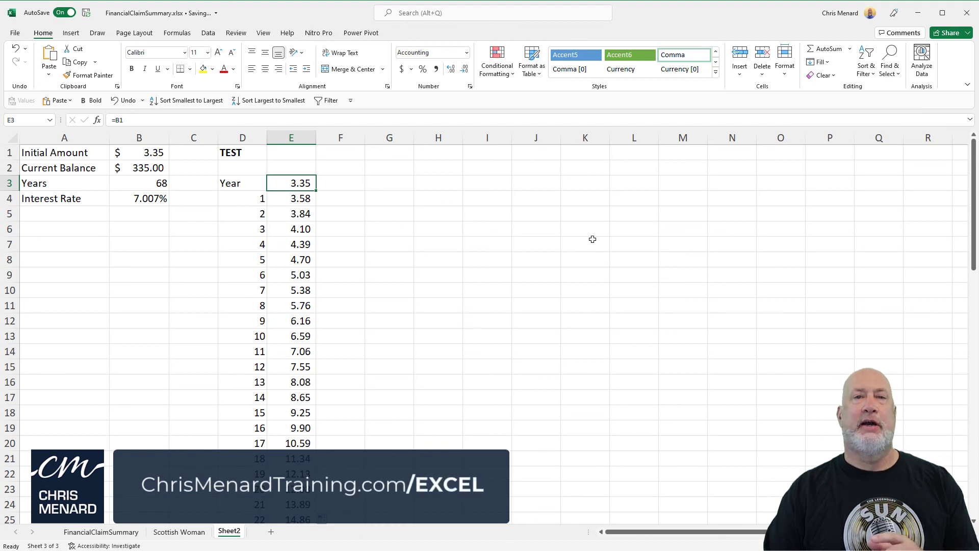